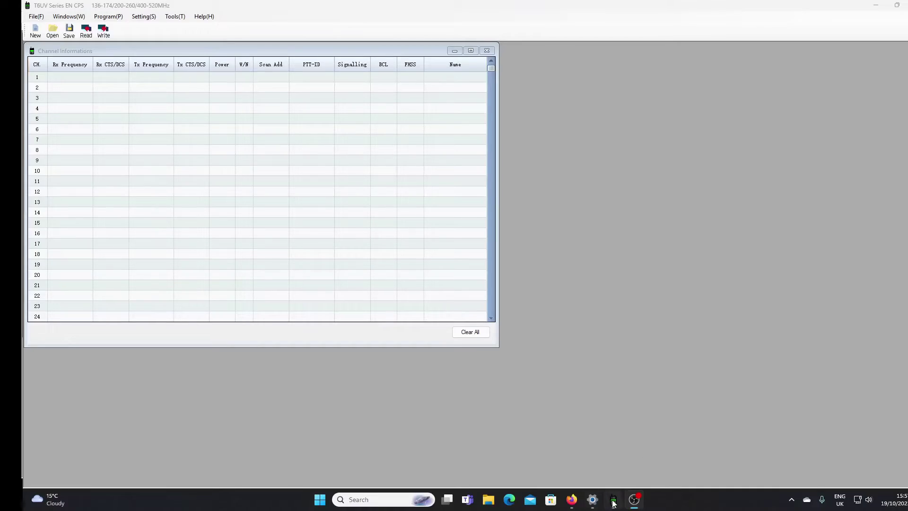
Confirm the radio's communication port is set to COM5.
click(612, 501)
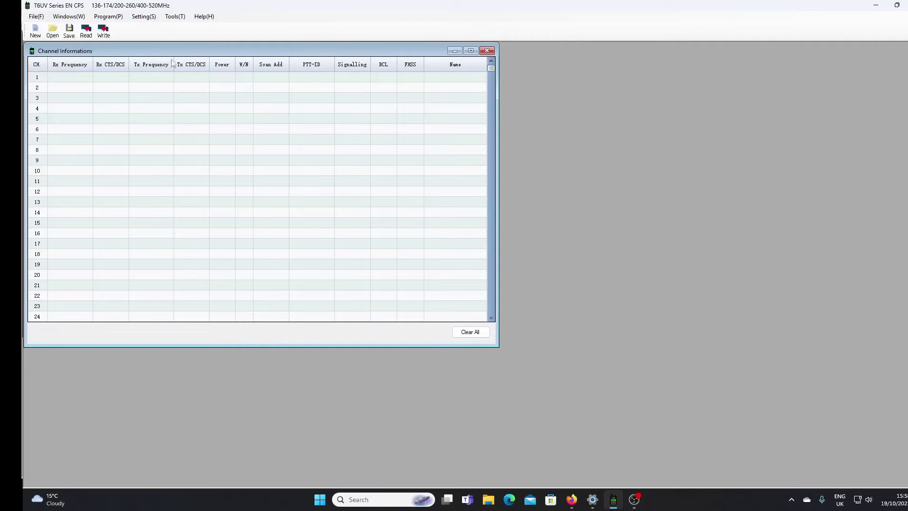
click(155, 21)
mouse_move(156, 32)
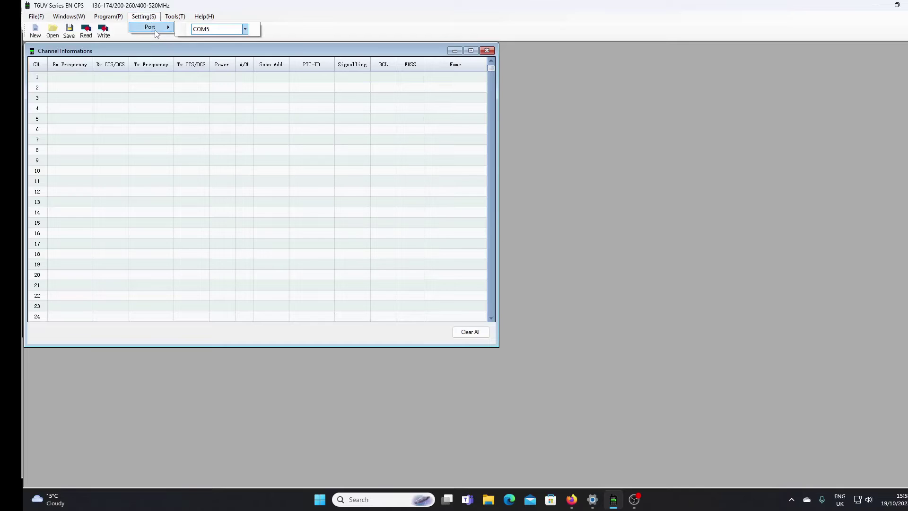
click(145, 19)
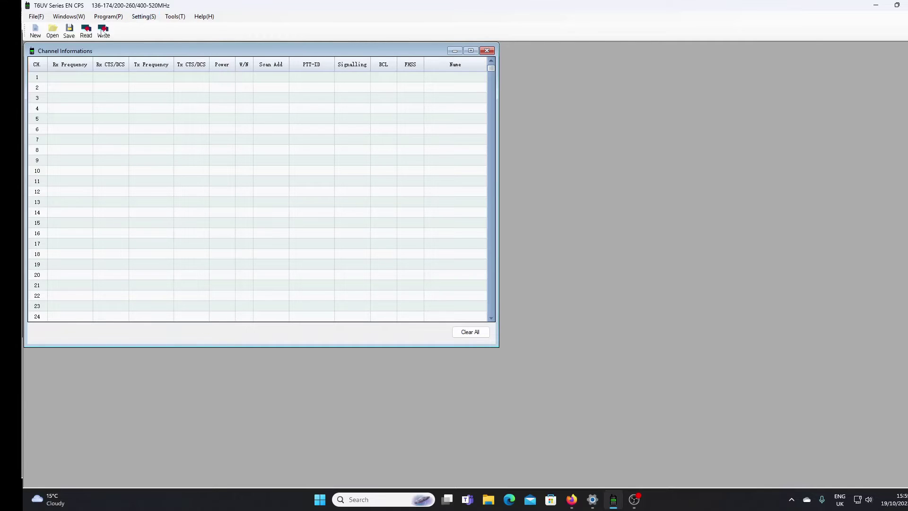
Read the radio's memory into the channel table and acknowledge the finish.
click(86, 33)
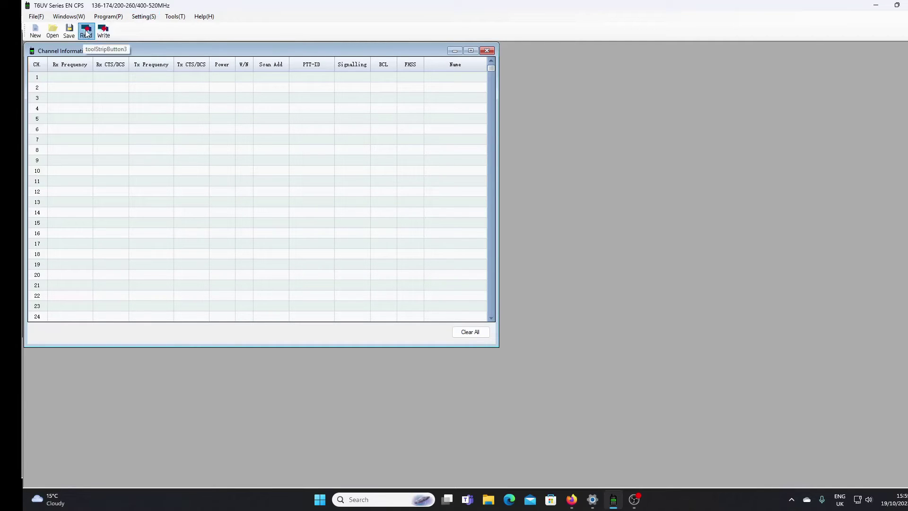
click(417, 268)
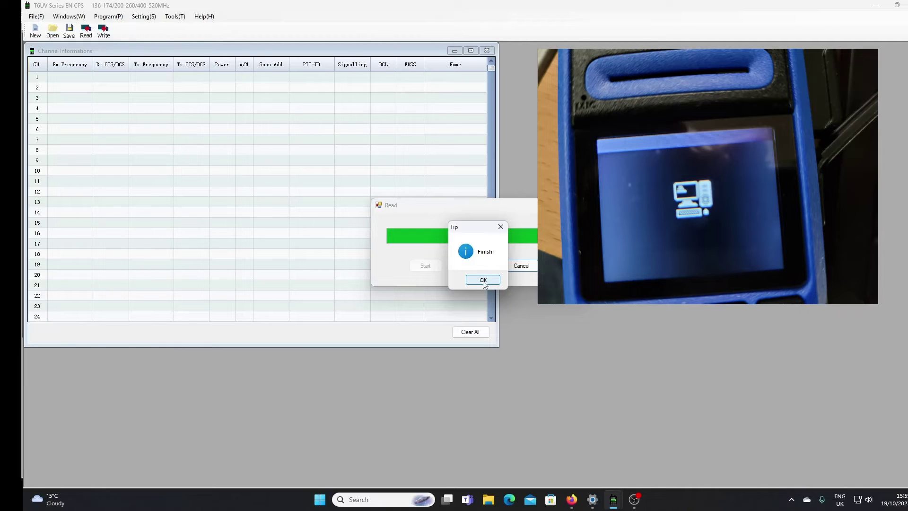
click(482, 280)
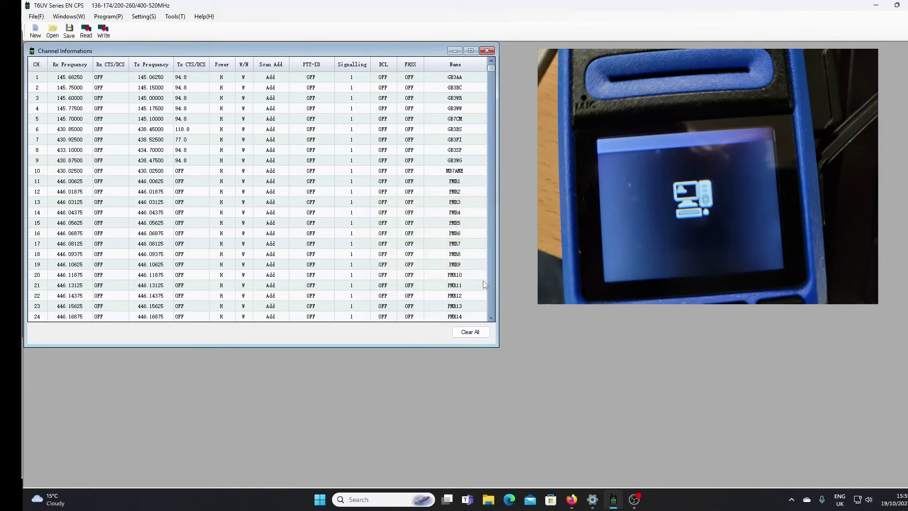
scroll(317, 208, down, 2)
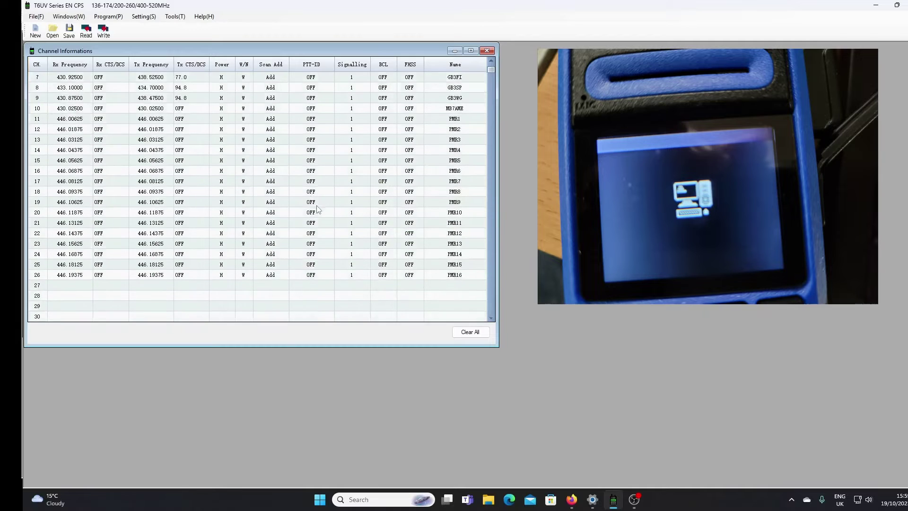
scroll(318, 210, down, 2)
scroll(319, 210, up, 4)
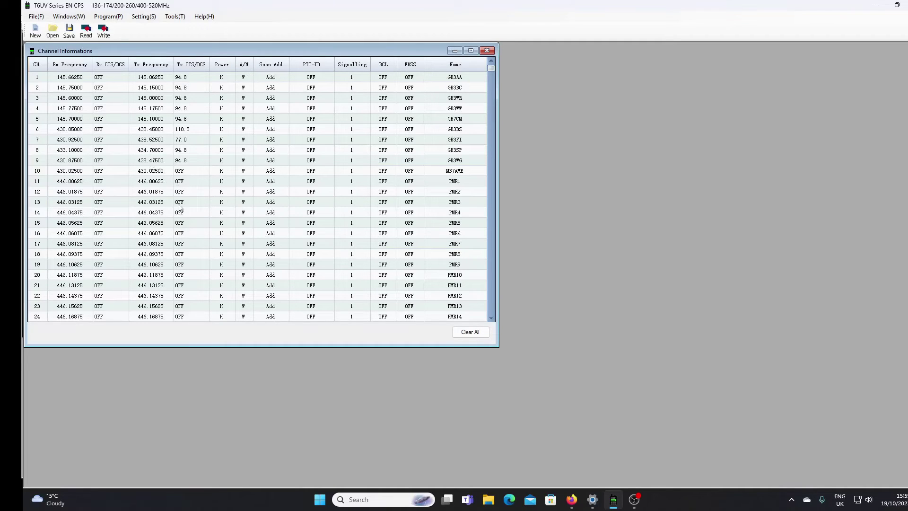
scroll(217, 240, down, 5)
scroll(218, 241, up, 5)
click(37, 80)
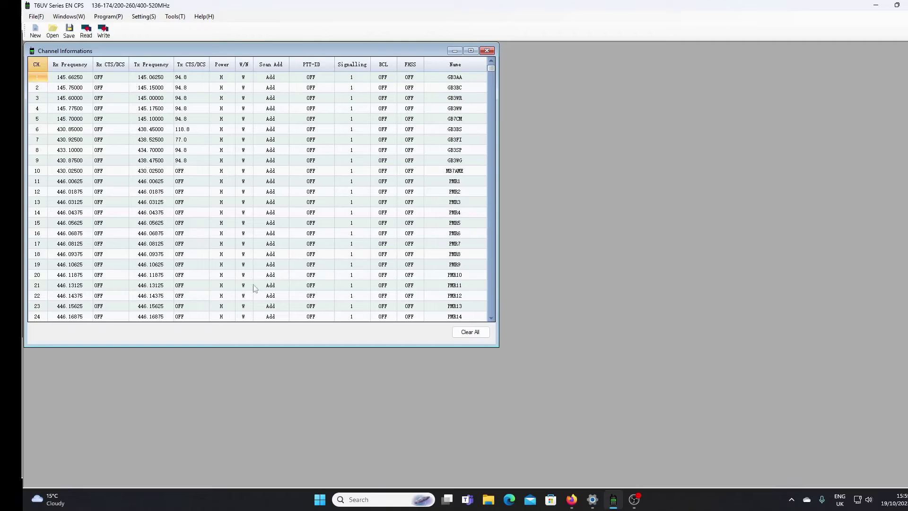
Browse the Tools, Setting, Windows and File menus.
scroll(274, 282, down, 3)
scroll(276, 280, up, 3)
click(178, 19)
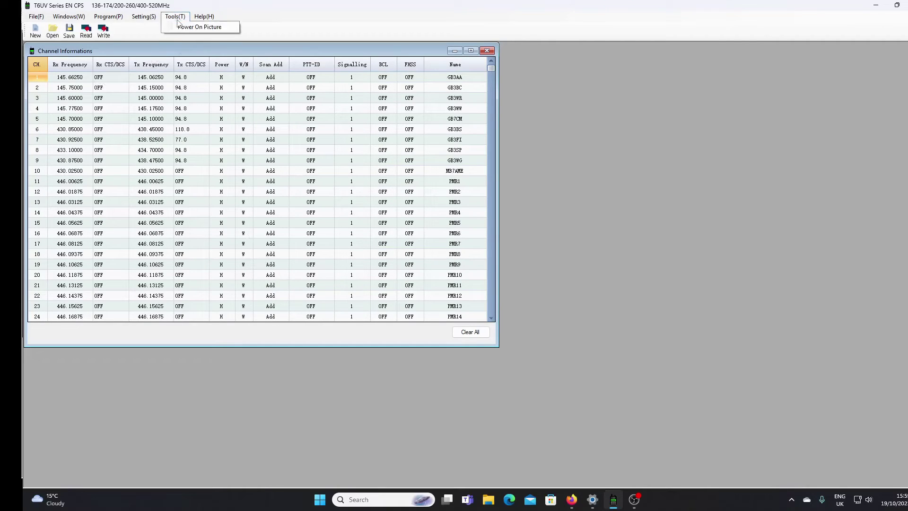
mouse_move(141, 20)
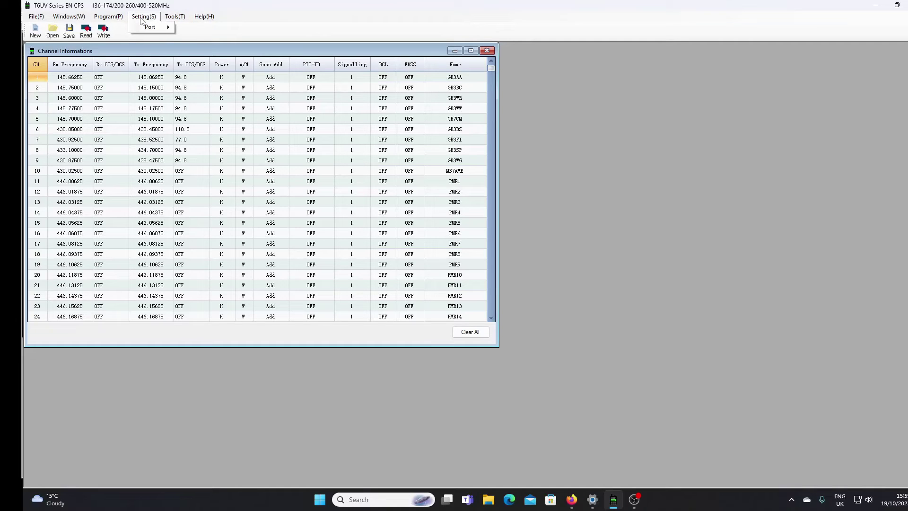
mouse_move(81, 18)
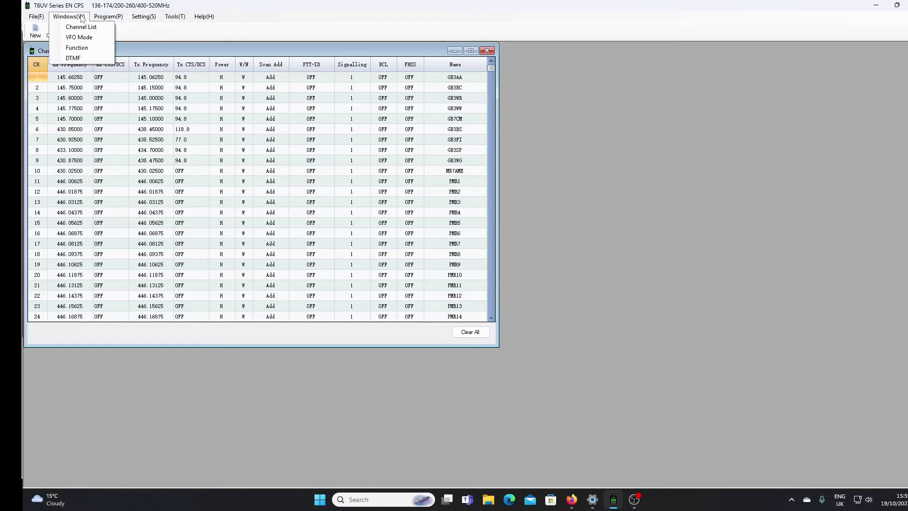
mouse_move(44, 21)
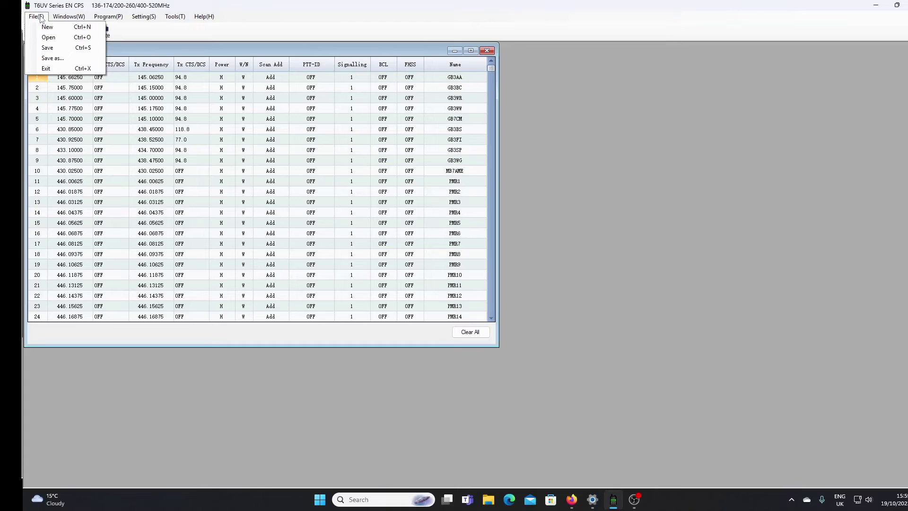
scroll(260, 234, down, 3)
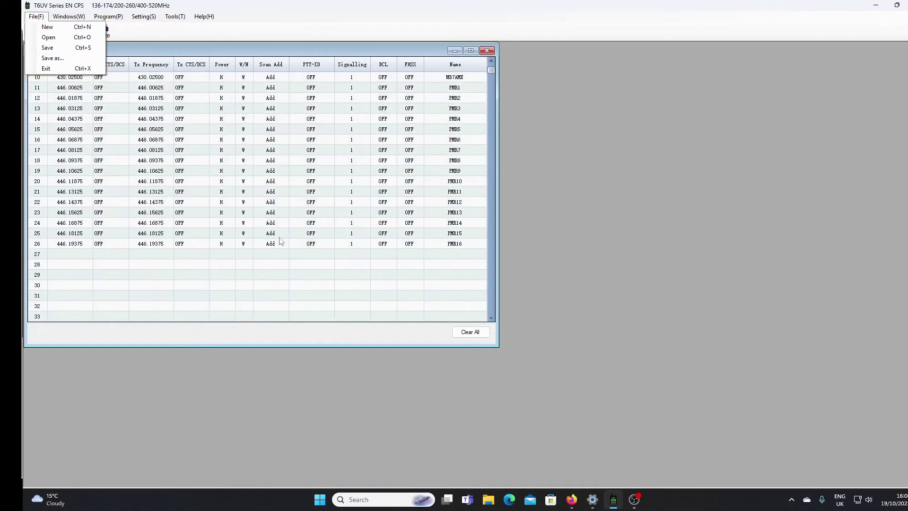
Check empty channel 27's cells, then maximize the Channel Informations table.
click(71, 257)
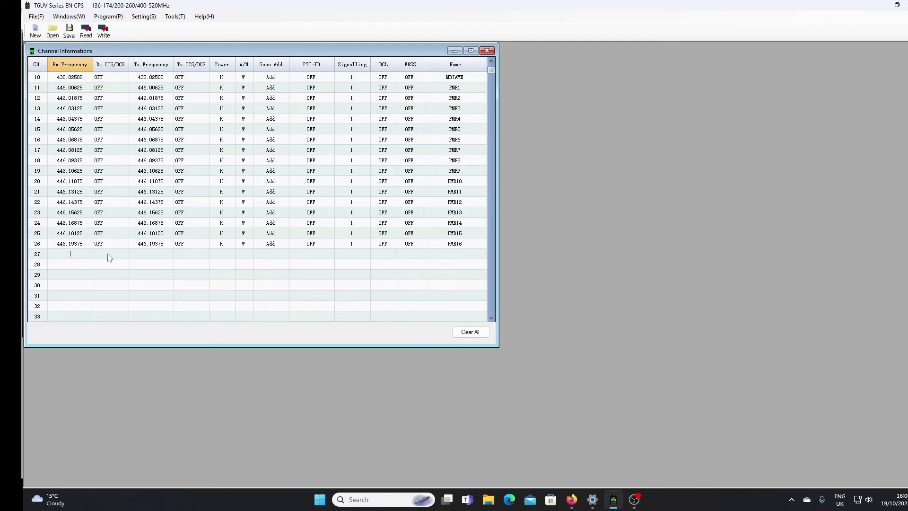
click(167, 258)
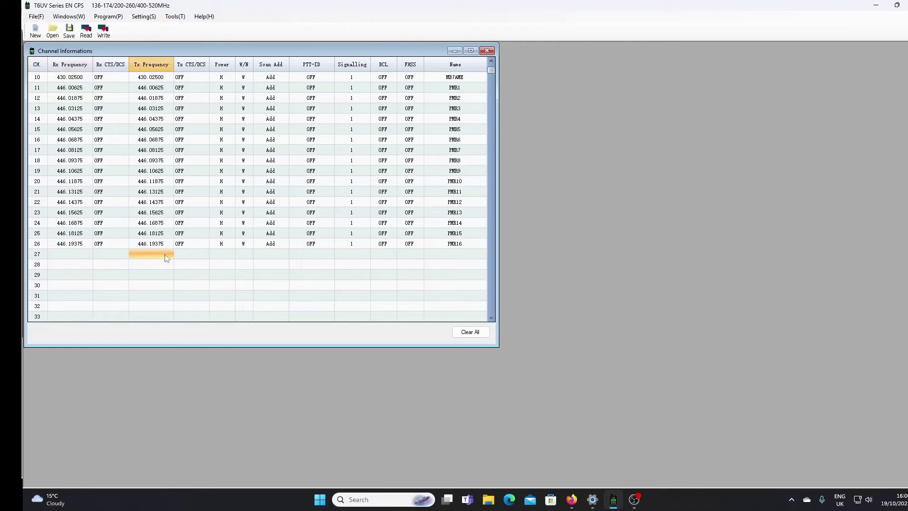
click(192, 257)
click(224, 258)
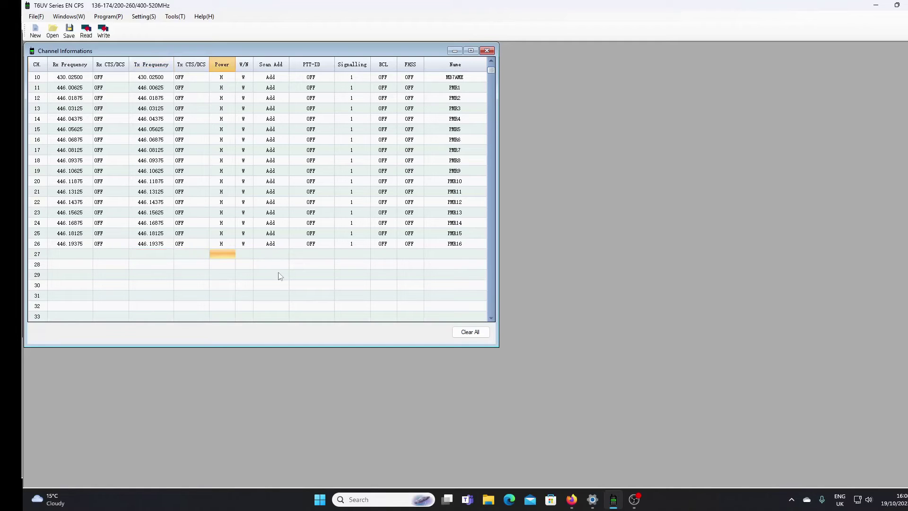
click(272, 259)
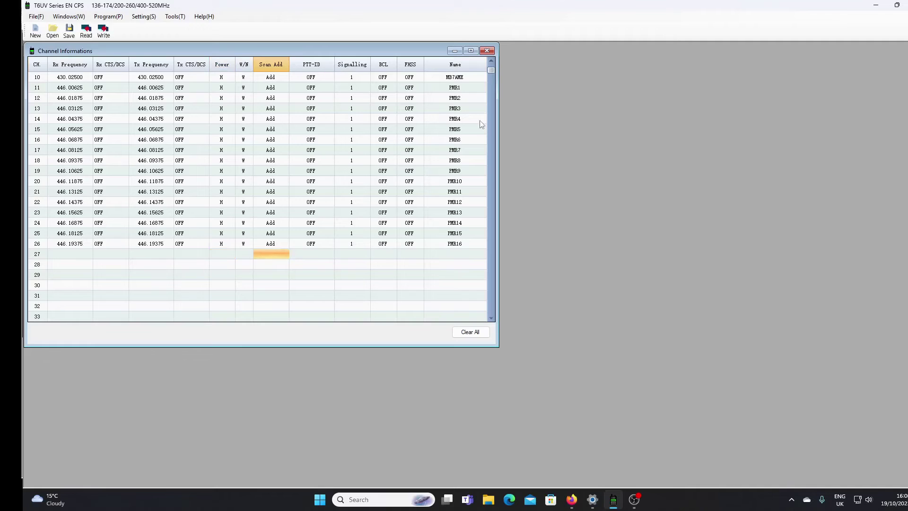
click(470, 50)
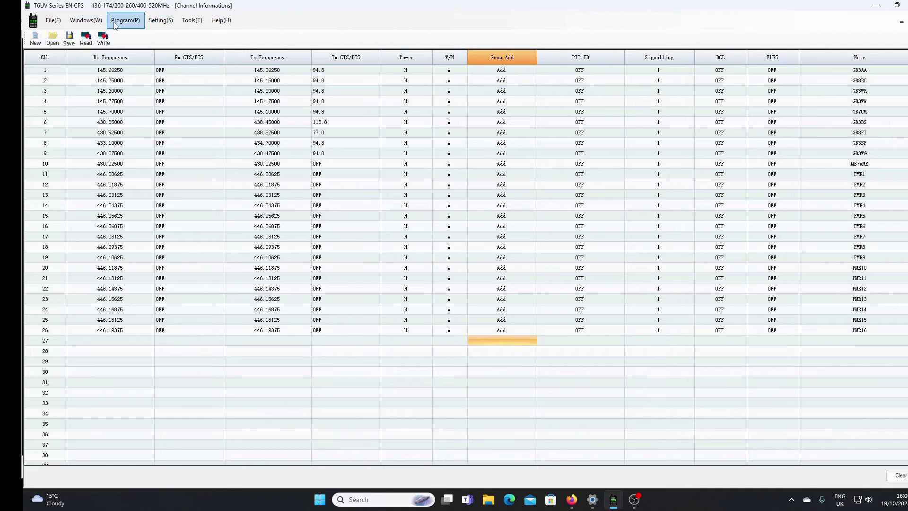
click(99, 22)
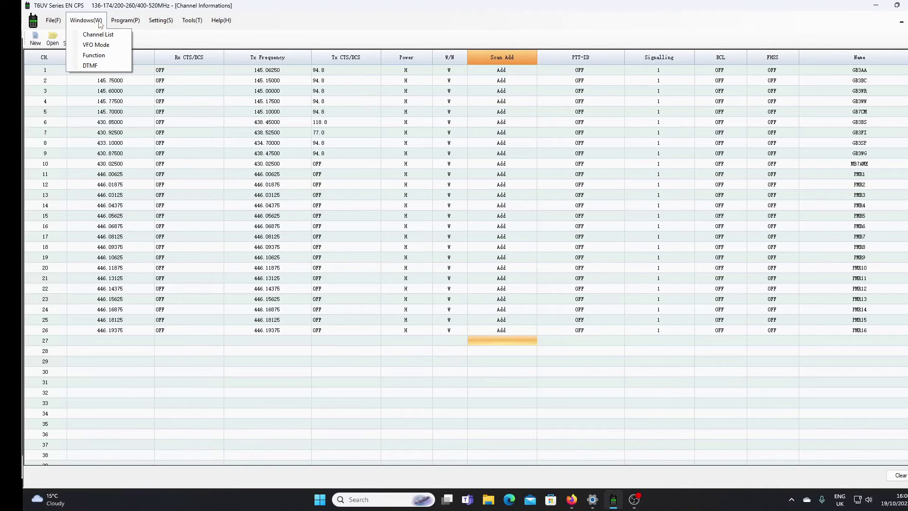
Review Function settings: SQL 3, TOT 120s, TOT Alarm, Dual Standby, Tail Clear, Power On Dis-Type.
click(95, 56)
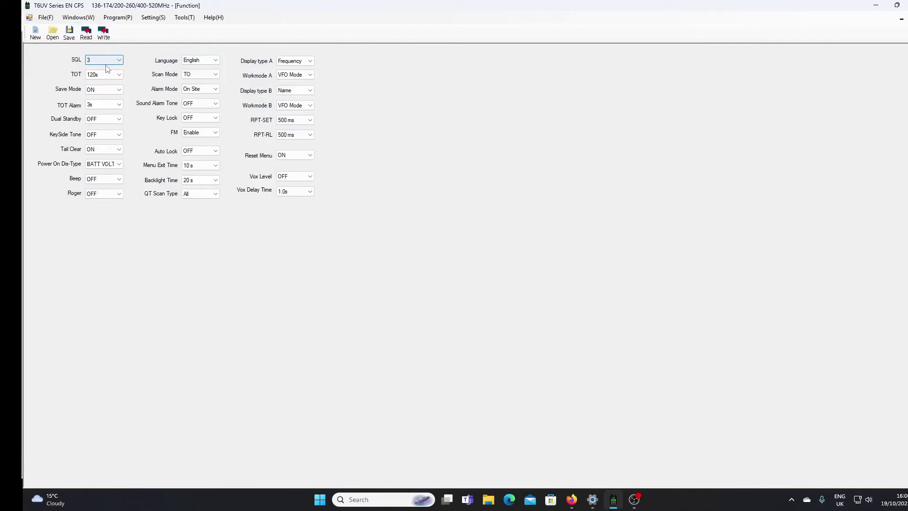
click(109, 75)
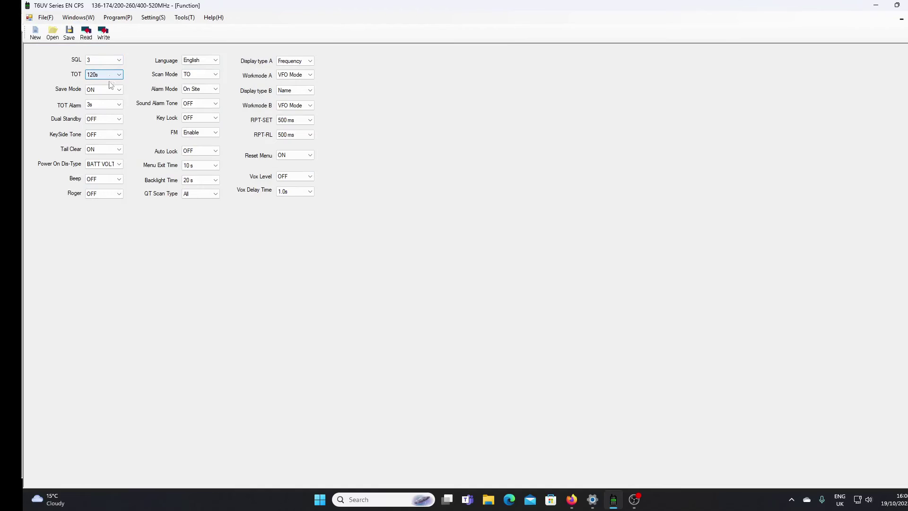
click(103, 109)
click(107, 125)
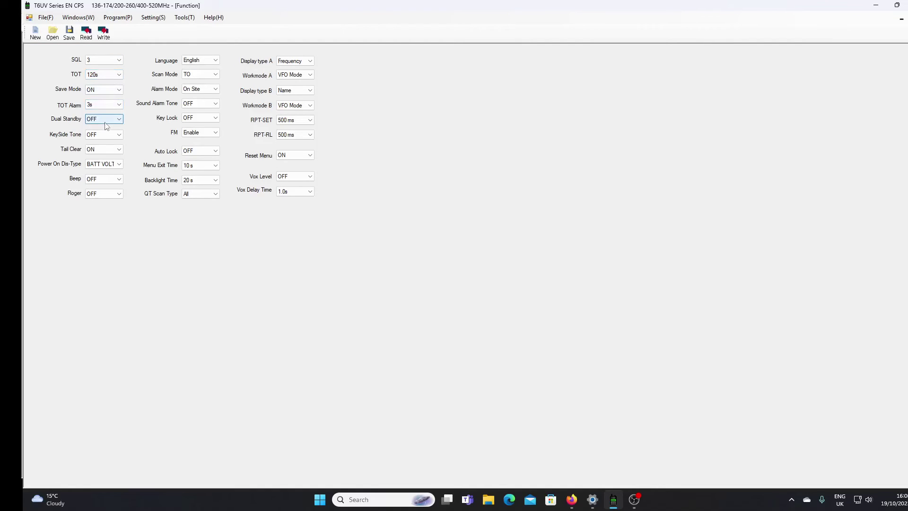
click(109, 137)
click(107, 153)
click(109, 165)
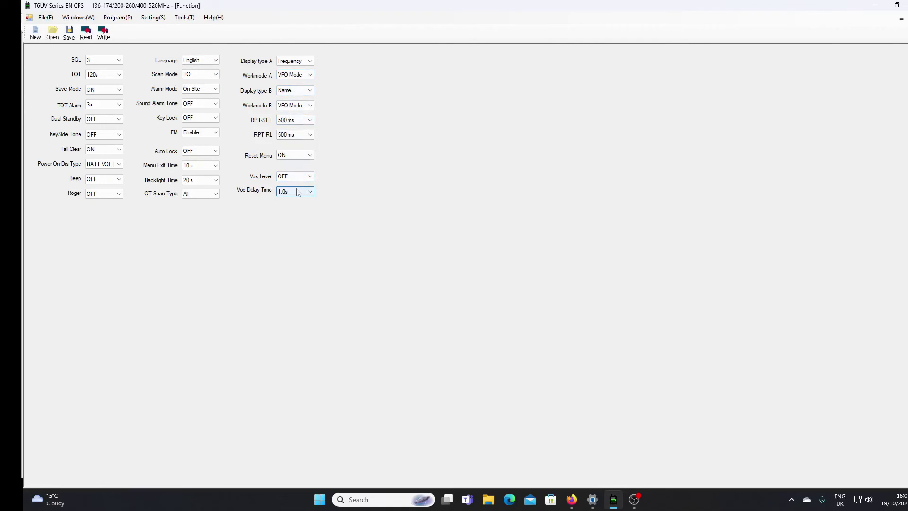
Review the DTMF code groups, then VFO Mode with VFO A 433.32500 and VFO B 225.00000.
click(76, 18)
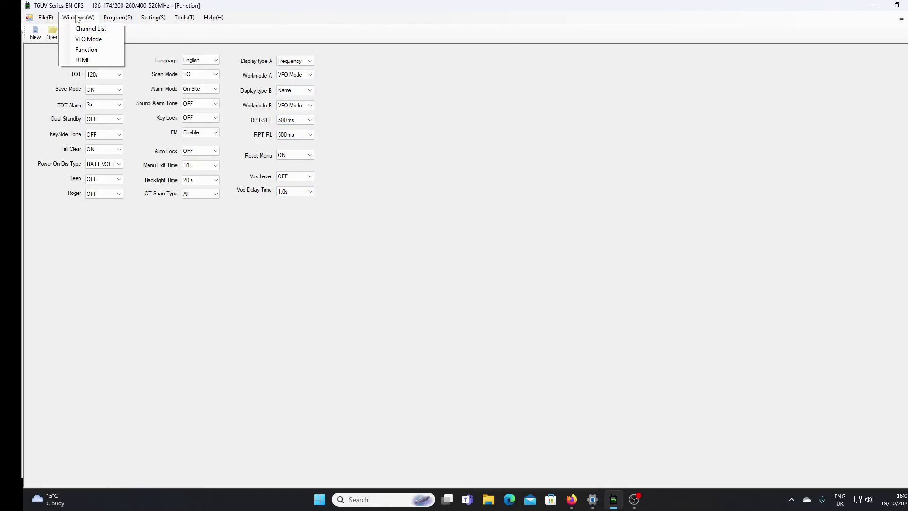
click(81, 60)
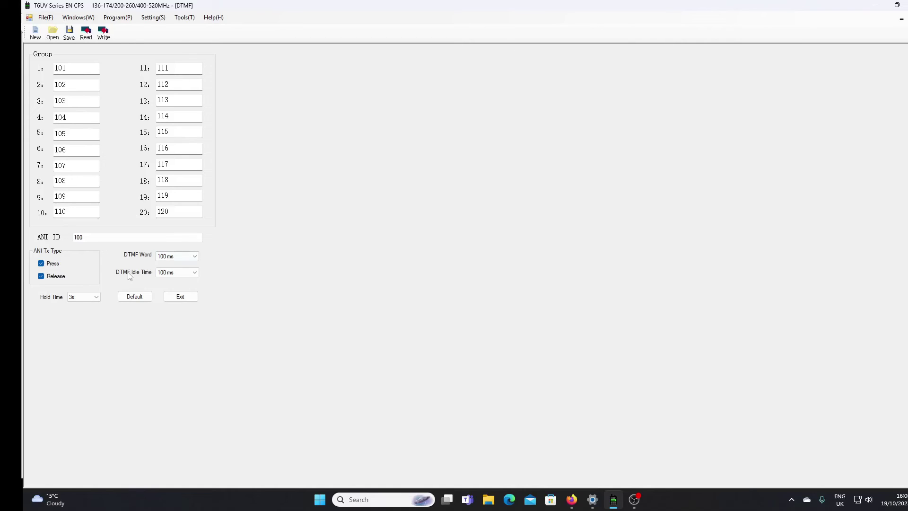
click(72, 19)
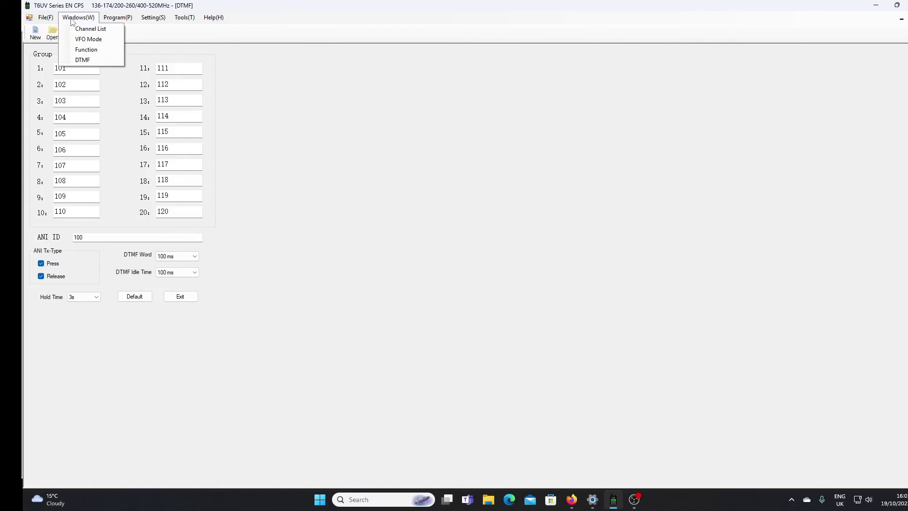
click(87, 39)
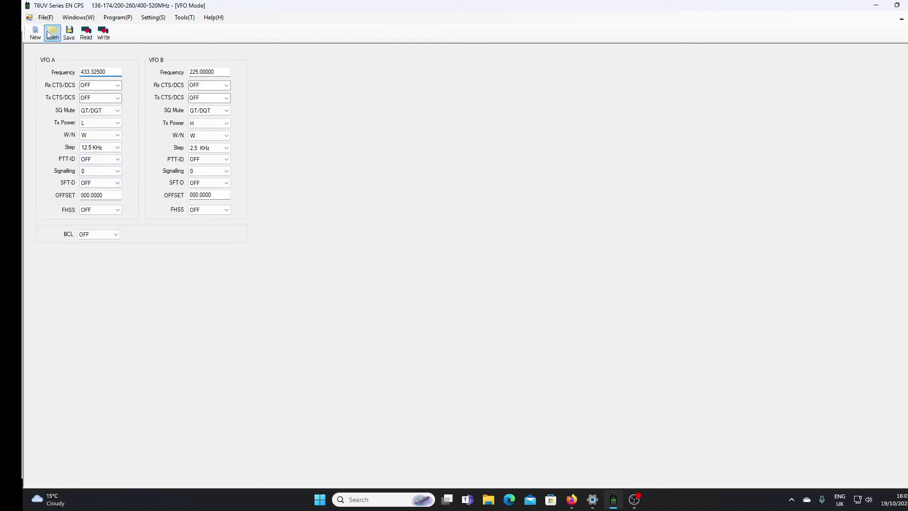
click(79, 17)
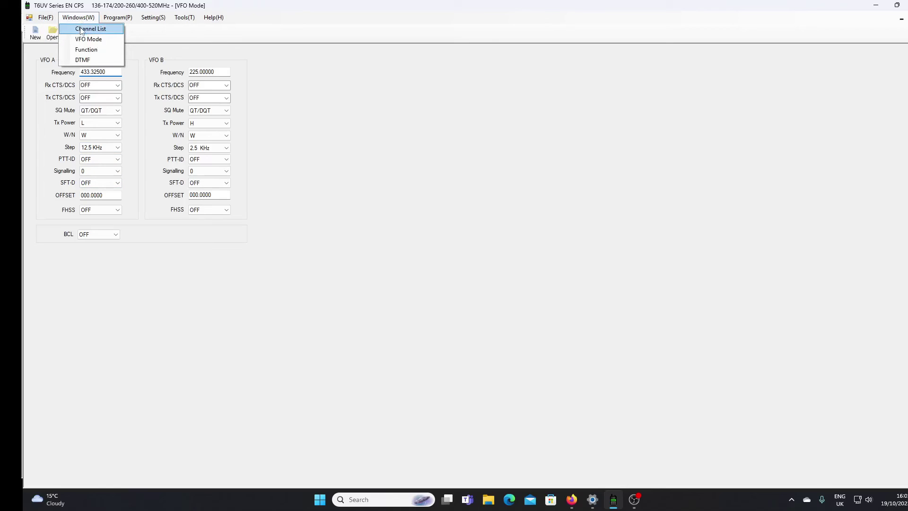
Return to the Channel List showing the 26 channels read from the radio.
click(80, 27)
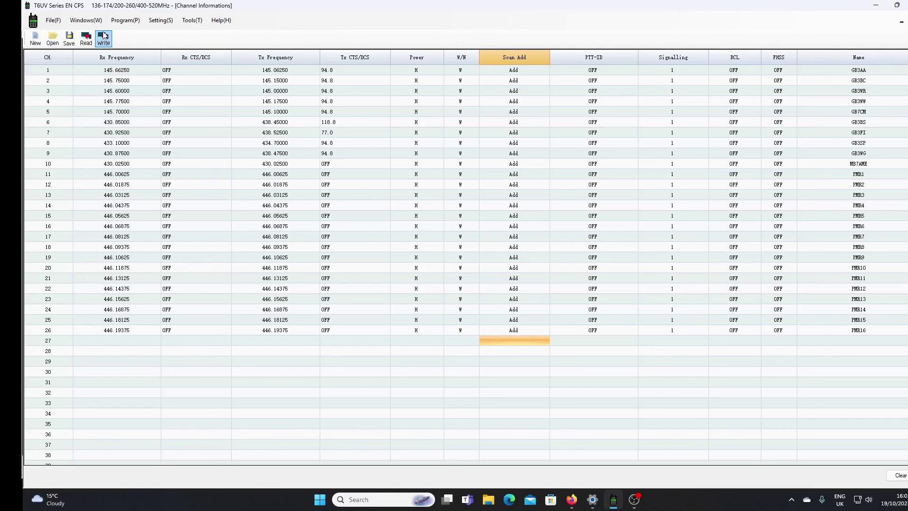
click(634, 502)
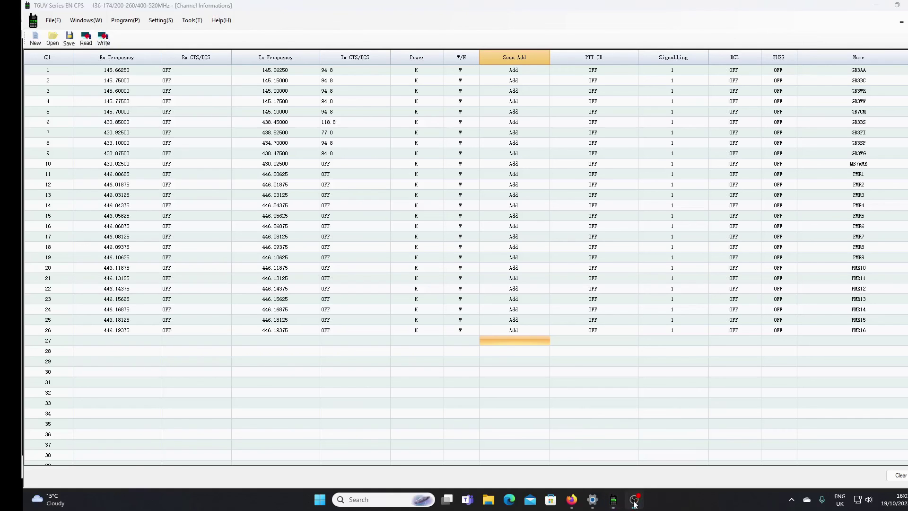